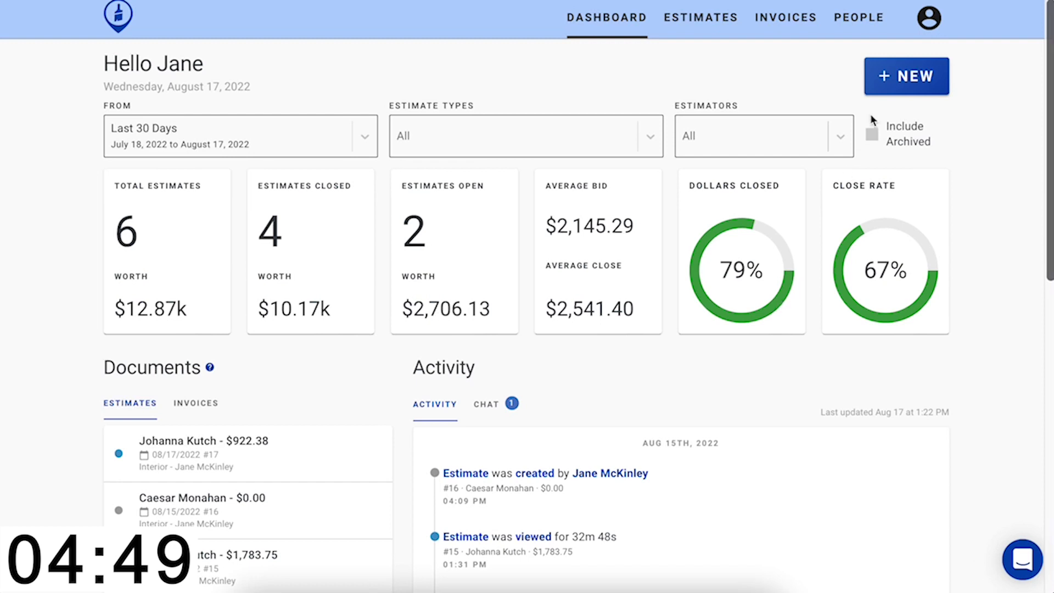
Create a new Interior estimate based on the Interior Template
left_click(890, 70)
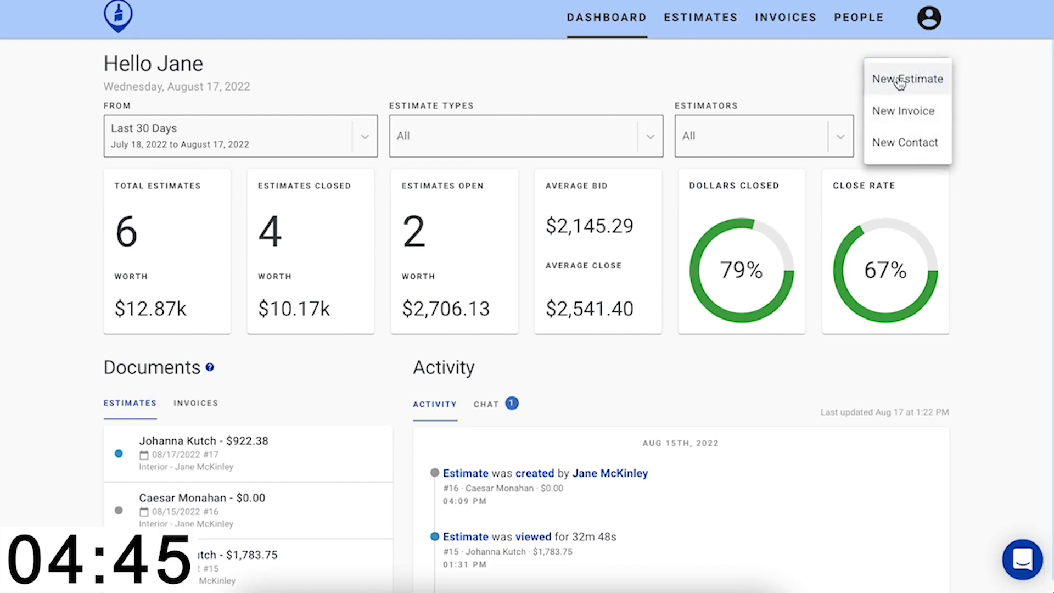
left_click(899, 82)
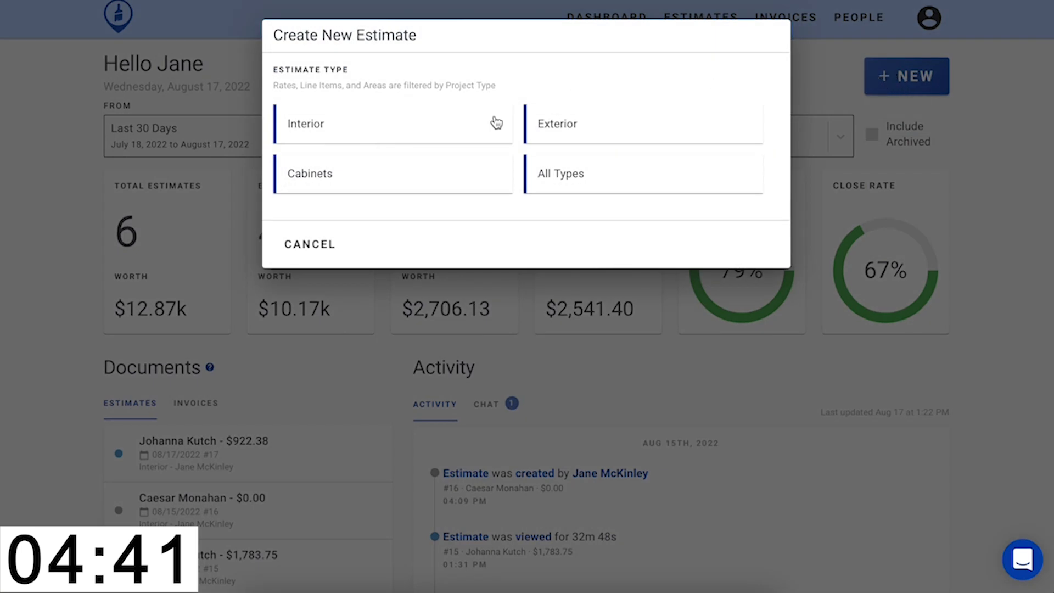
left_click(470, 127)
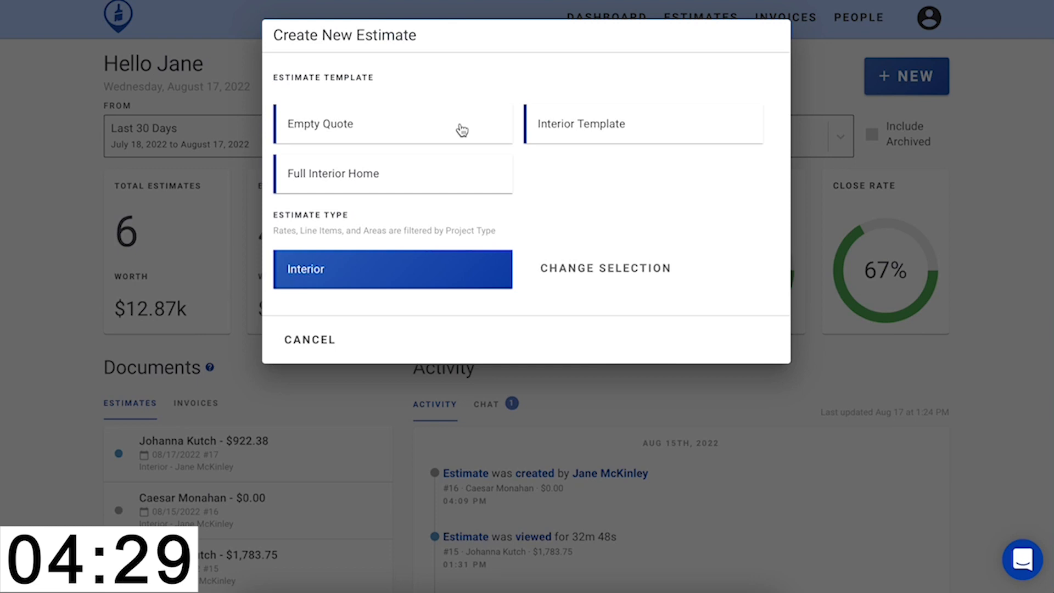
left_click(583, 132)
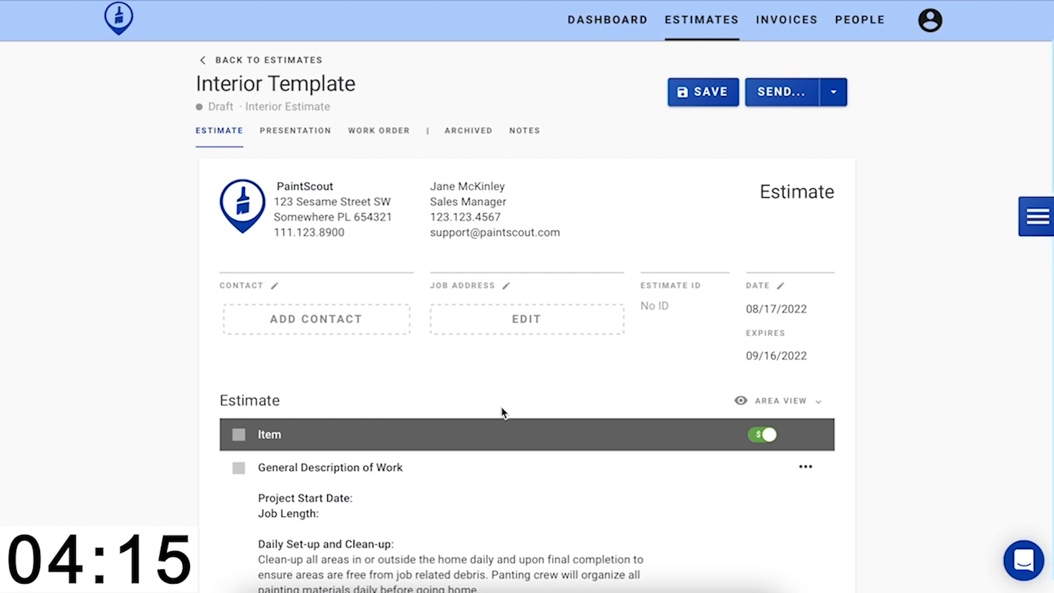
Search the existing contacts by the customer's first name, assign the matching contact to the estimate and save it
left_click(336, 335)
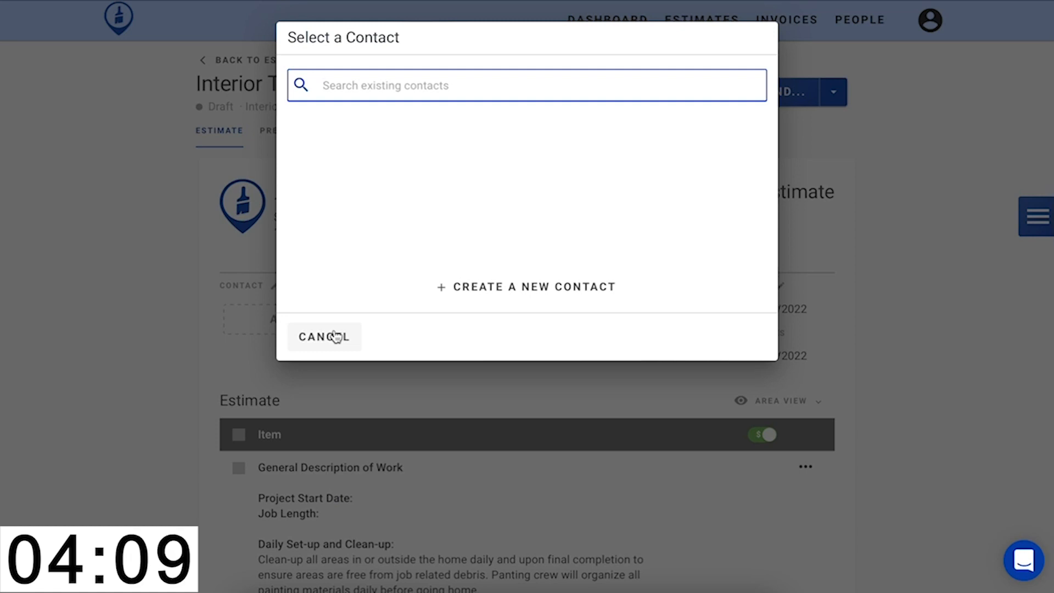
left_click(519, 289)
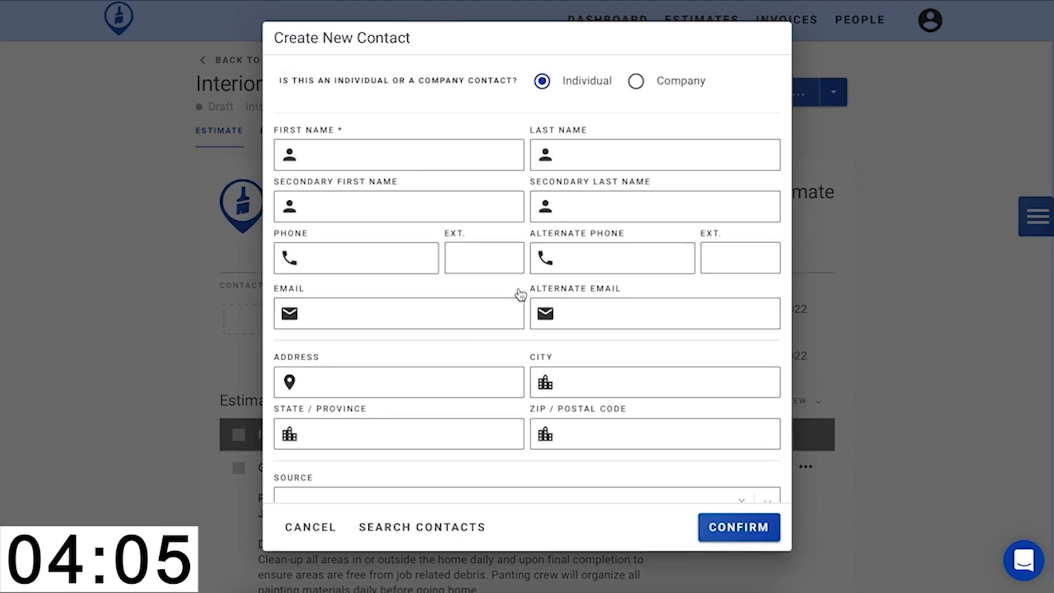
left_click(401, 540)
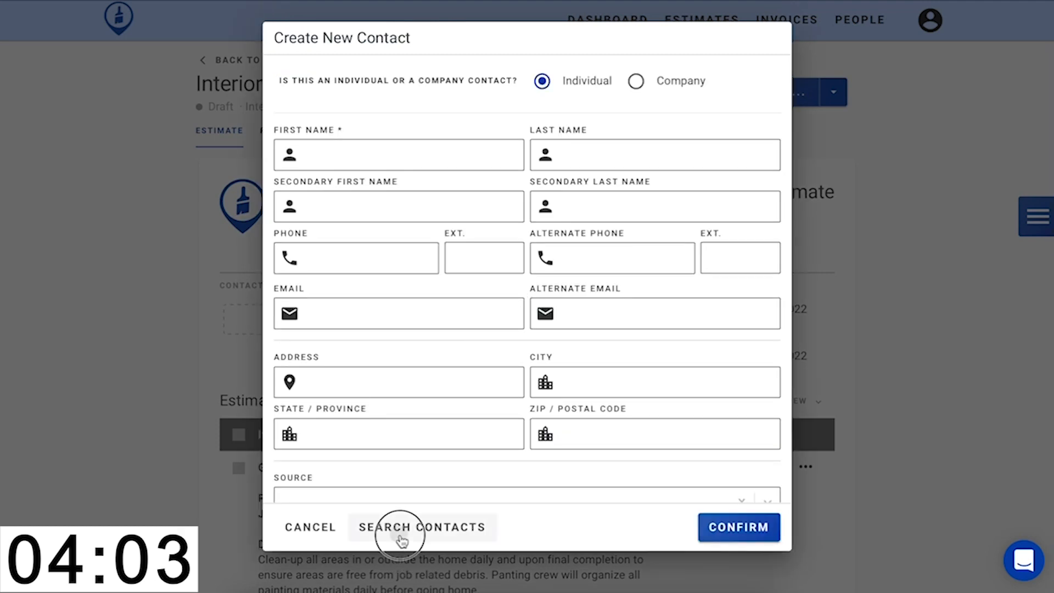
type("donald")
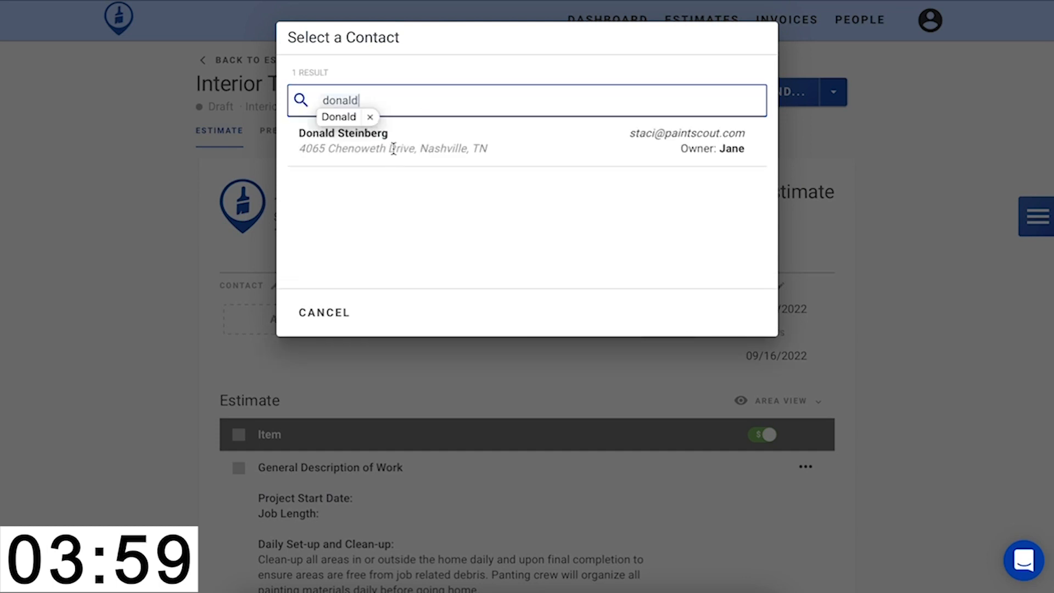
left_click(393, 144)
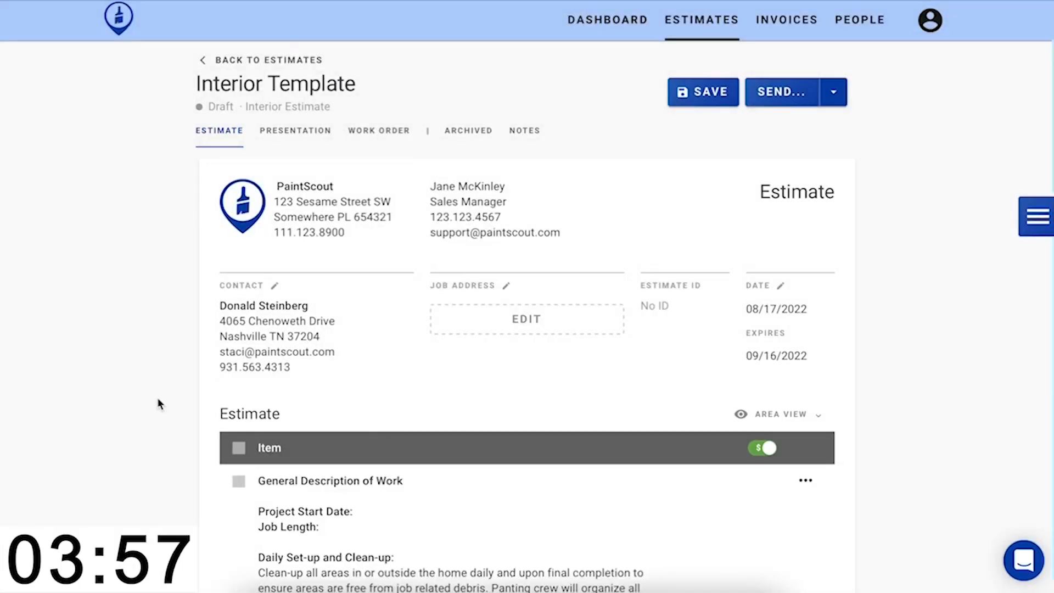
left_click(696, 94)
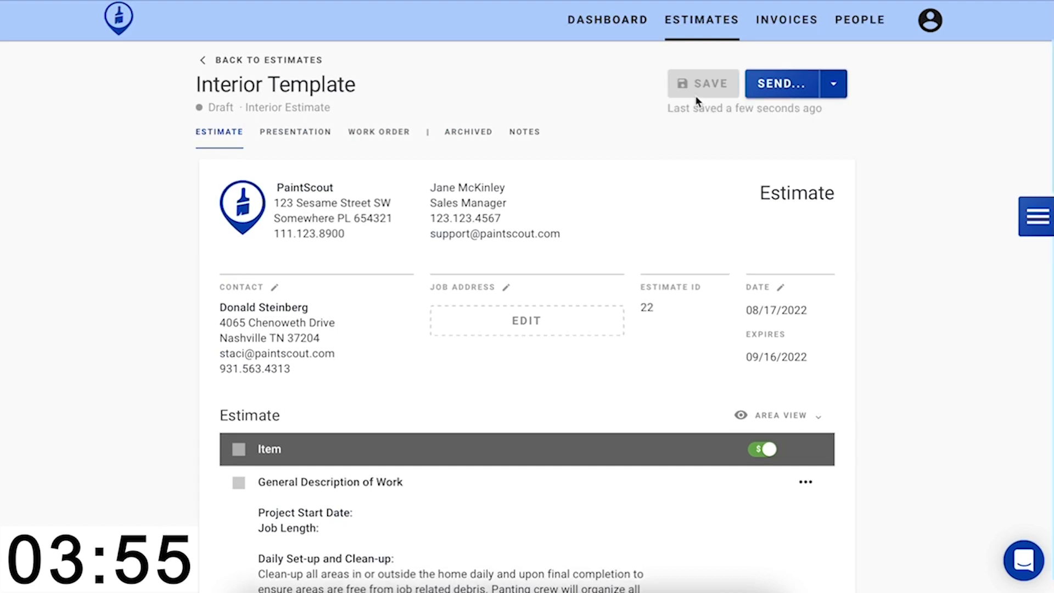
Rename the Bedroom area to "Bedroom 1" and set its width to 14 ft and length to 13 ft
scroll(634, 202, "down", 5)
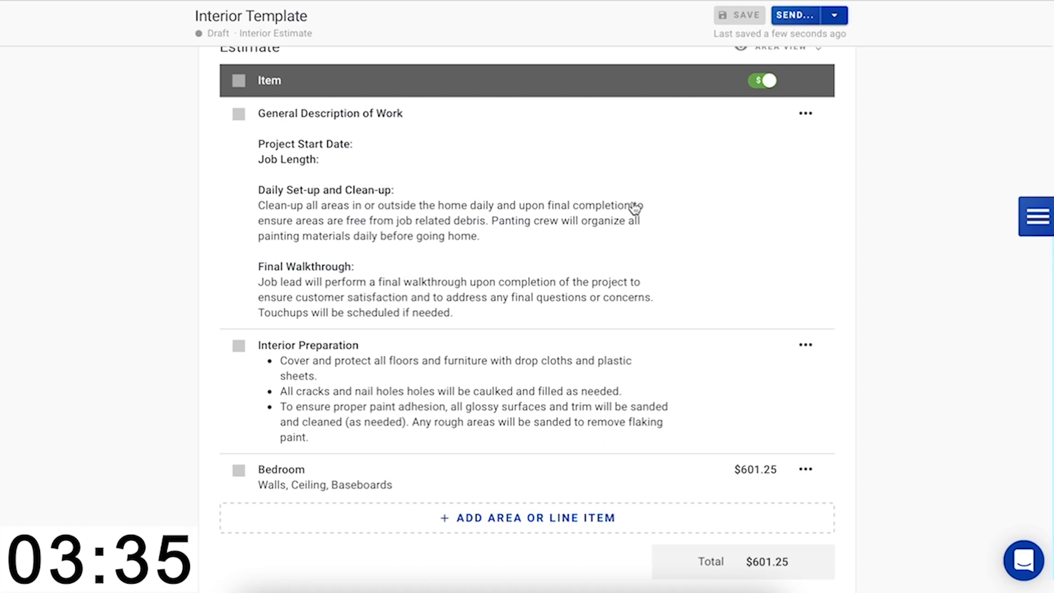
left_click(367, 490)
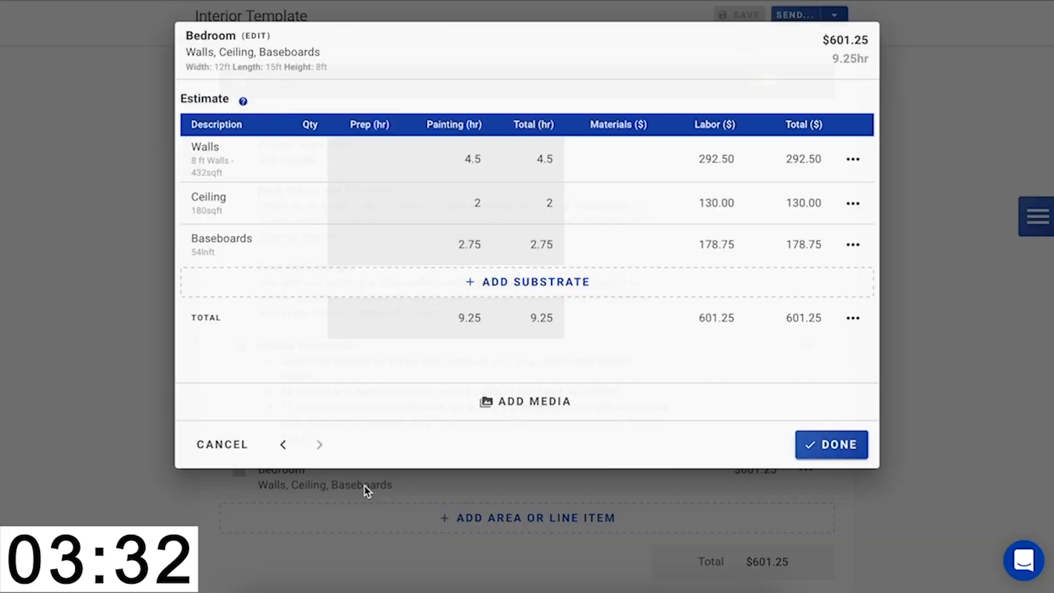
left_click(256, 35)
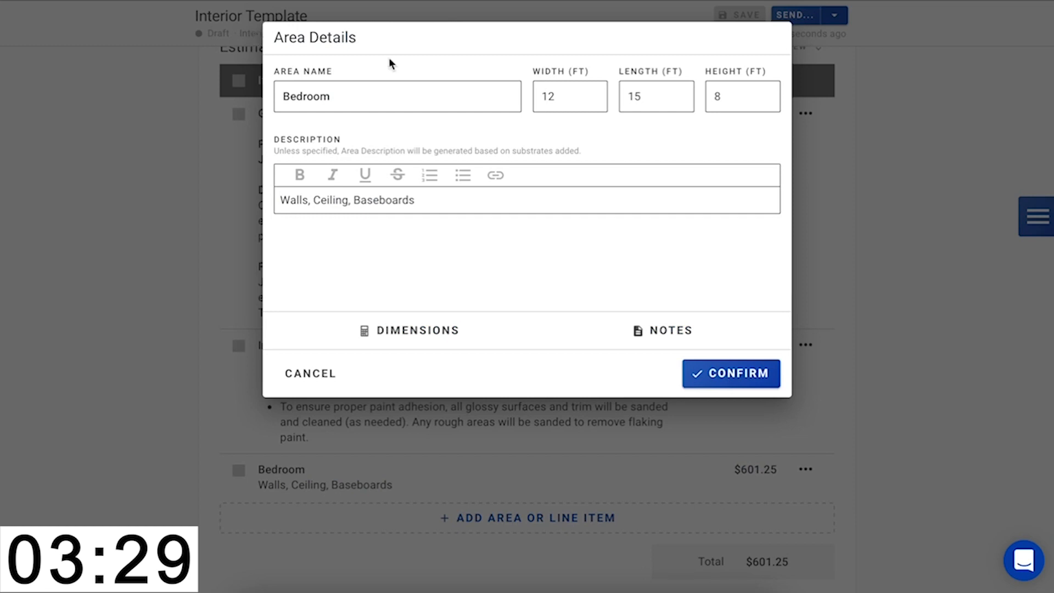
left_click(393, 104)
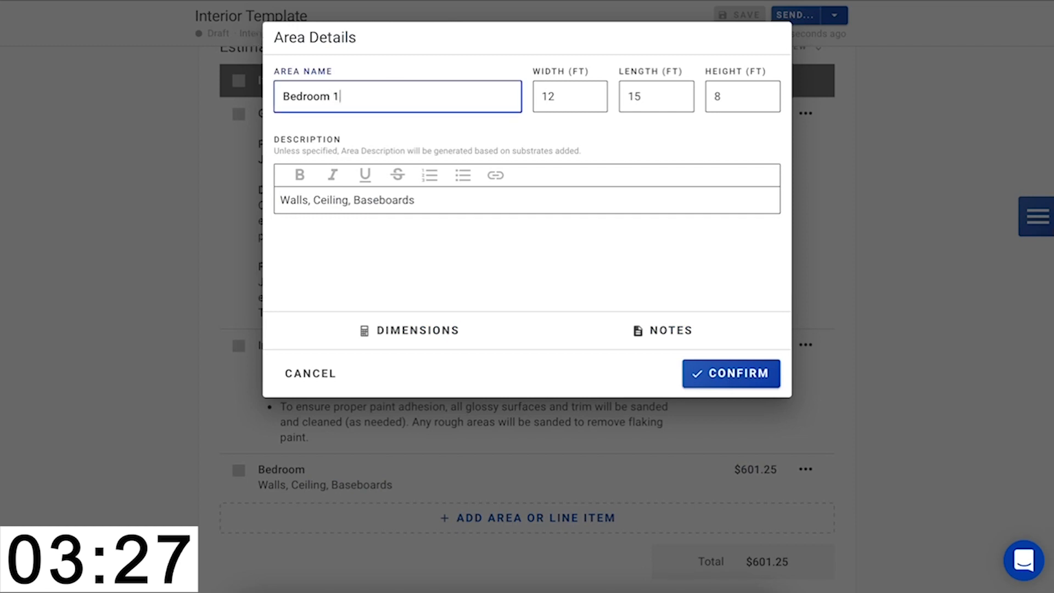
type("1")
key("Tab")
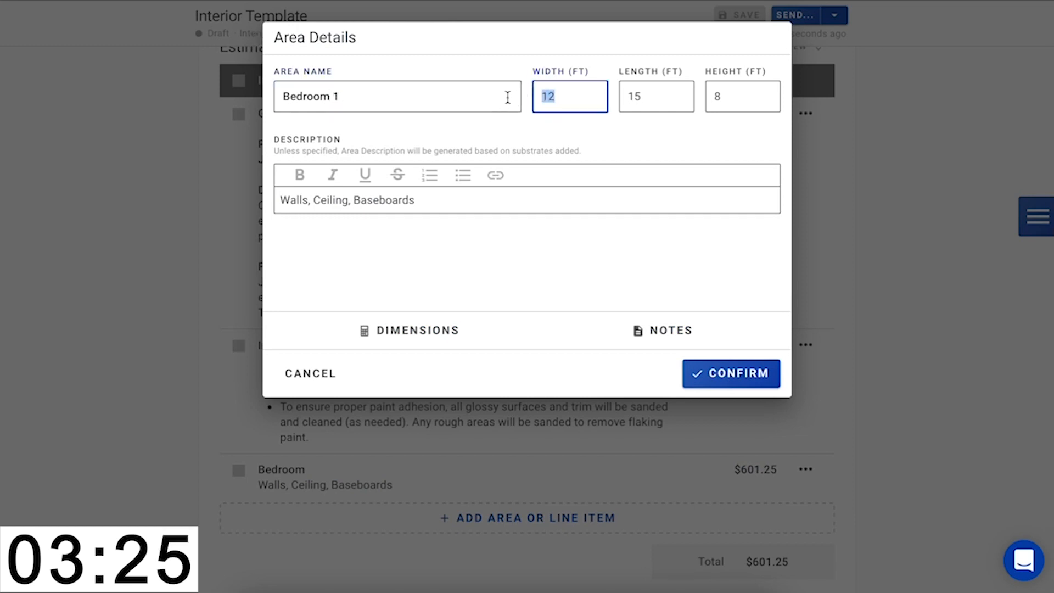
type("1")
key("Tab")
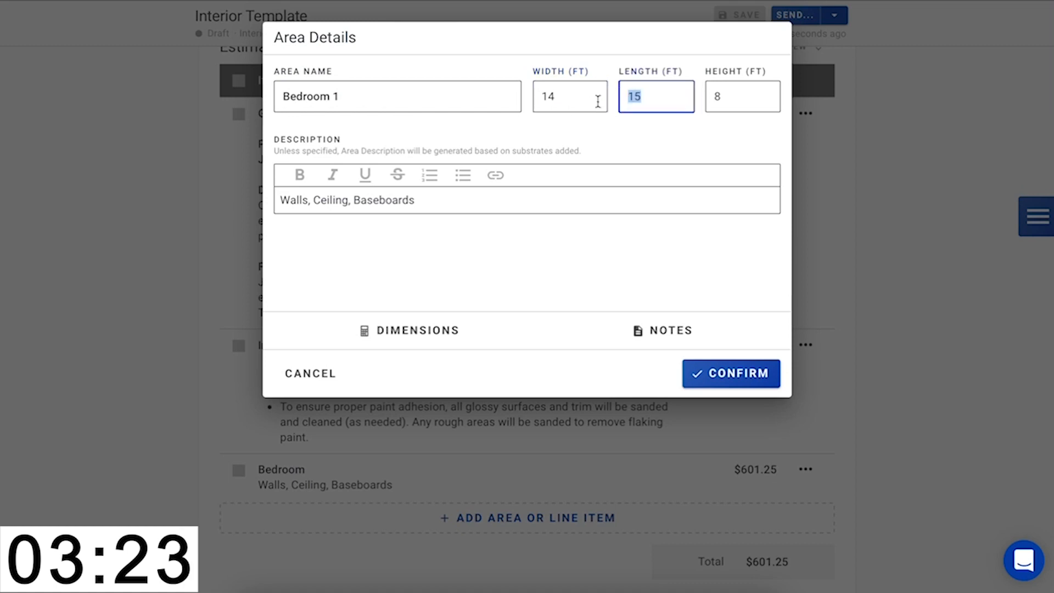
type("13")
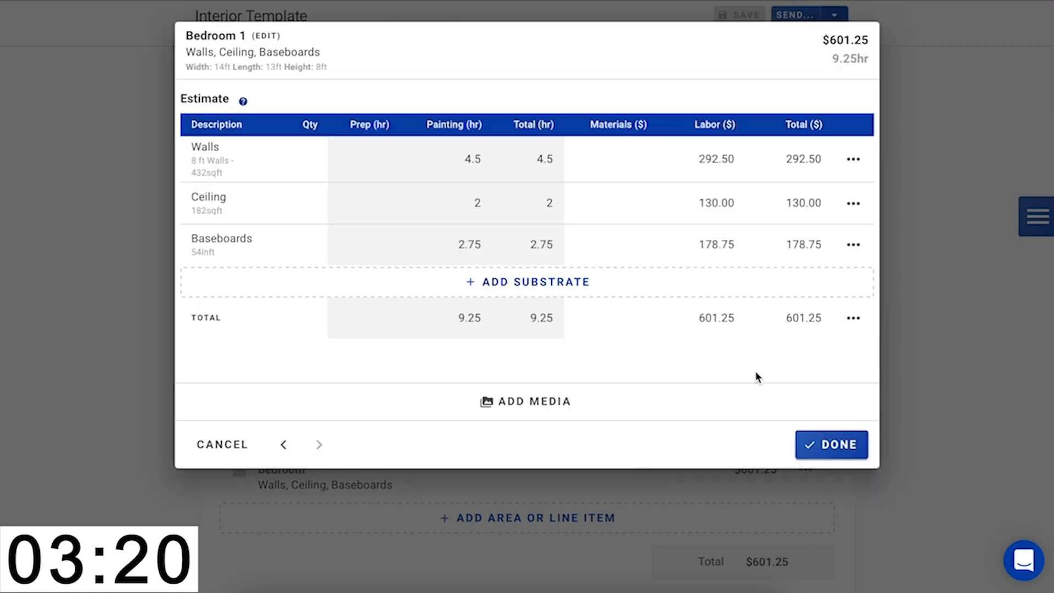
left_click(756, 373)
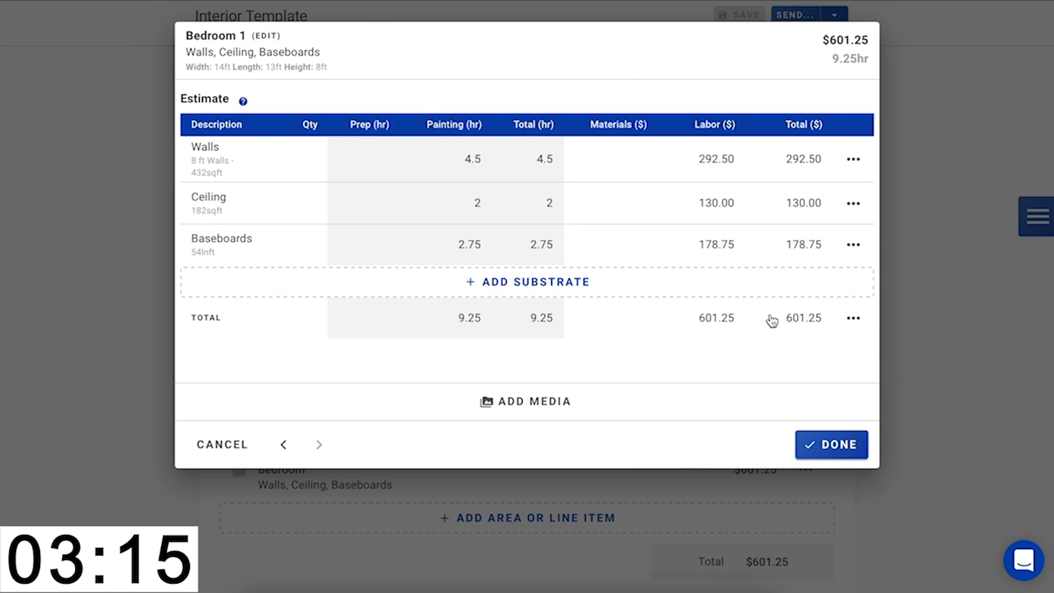
left_click(839, 442)
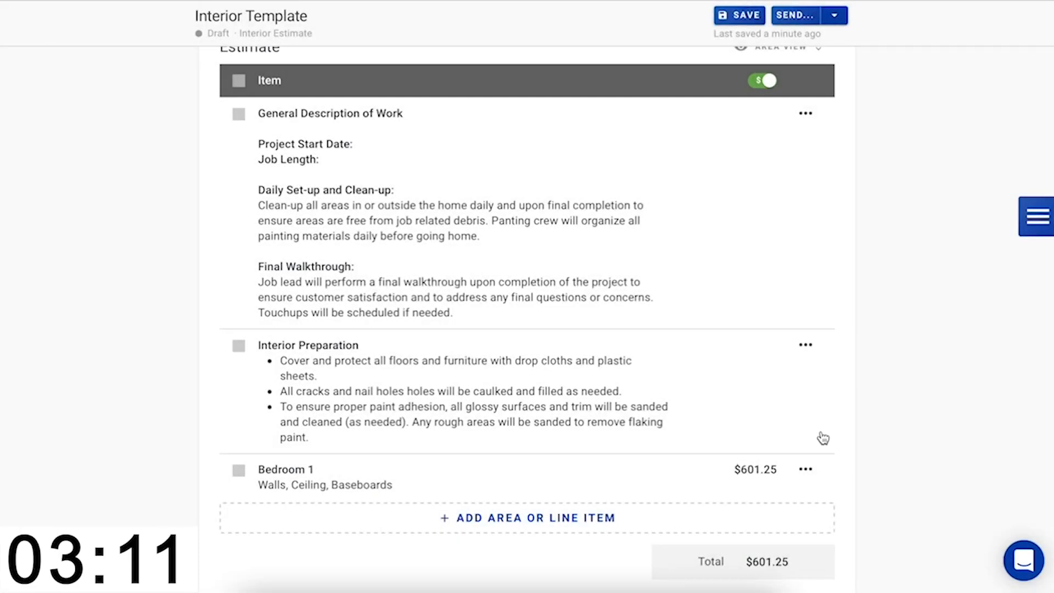
Duplicate the Bedroom 1 area in the estimate's item list
left_click(806, 470)
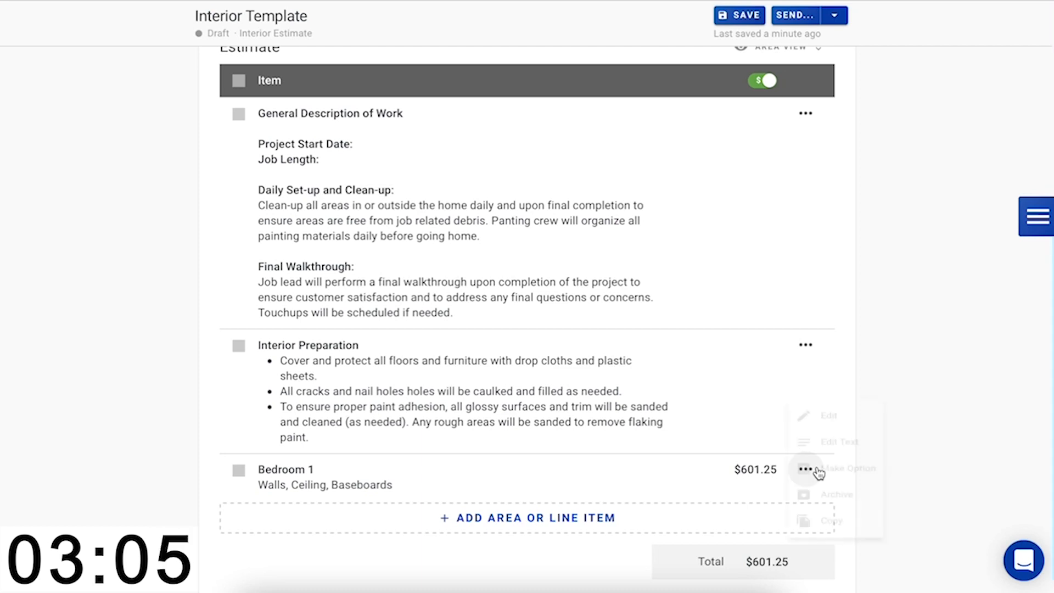
left_click(832, 520)
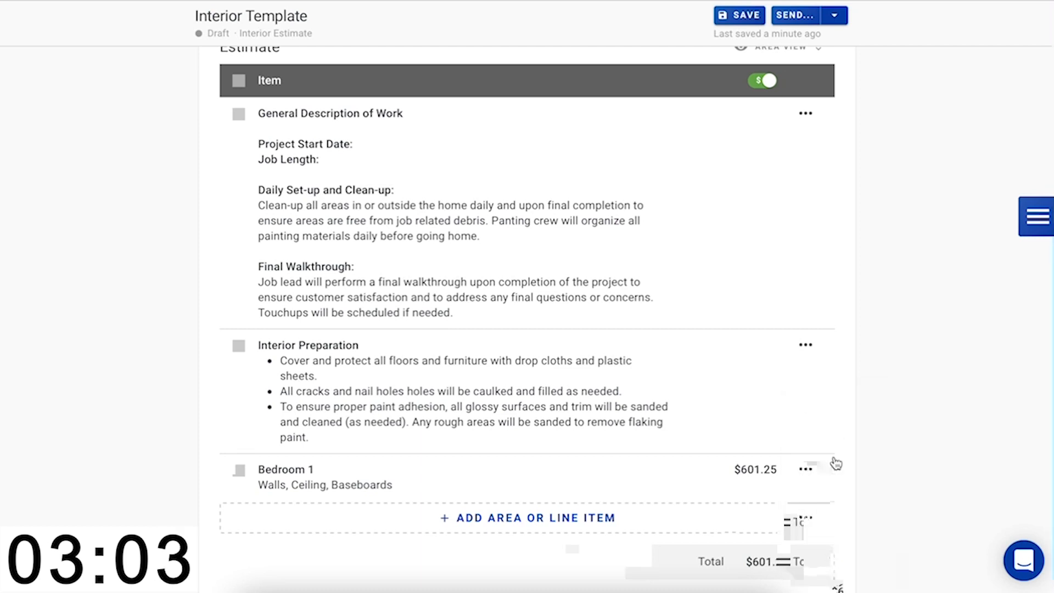
scroll(851, 362, "down", 1)
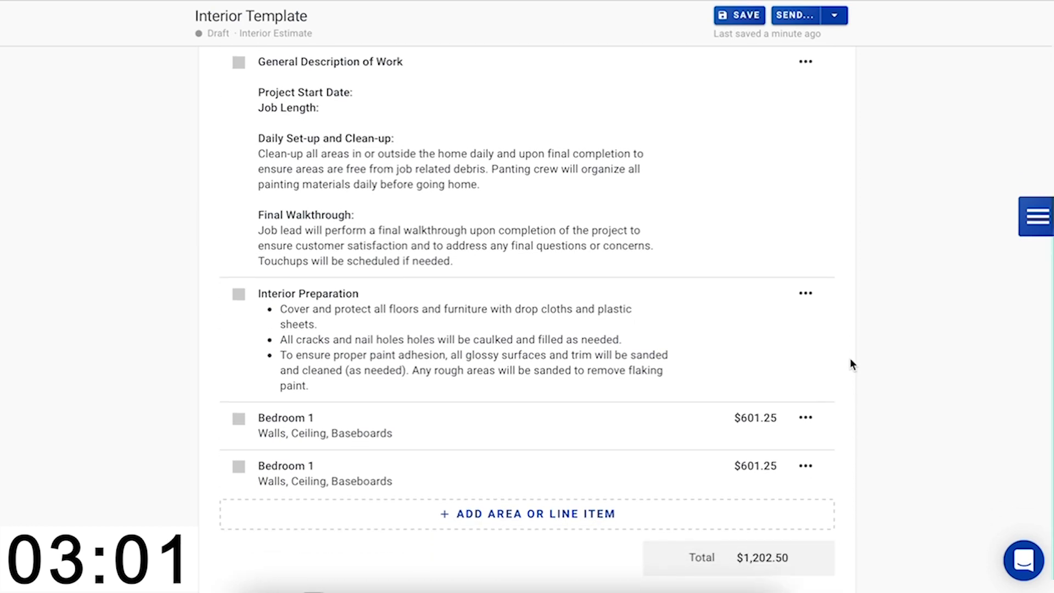
Rename the copied bedroom area to "Bedroom 2" and set its width to 18 ft and length to 23 ft
left_click(652, 475)
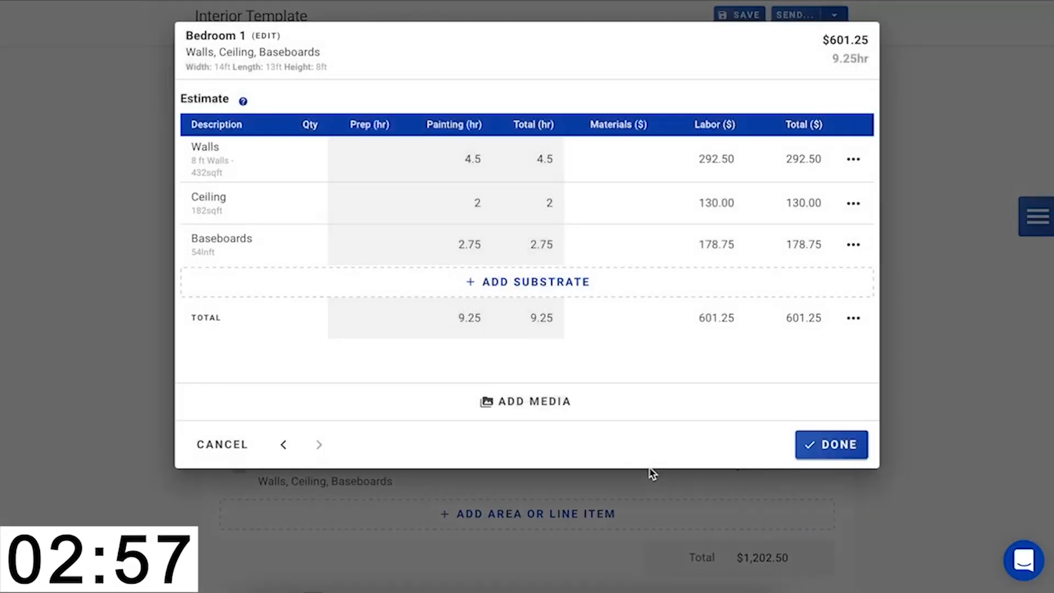
left_click(267, 37)
left_click(373, 101)
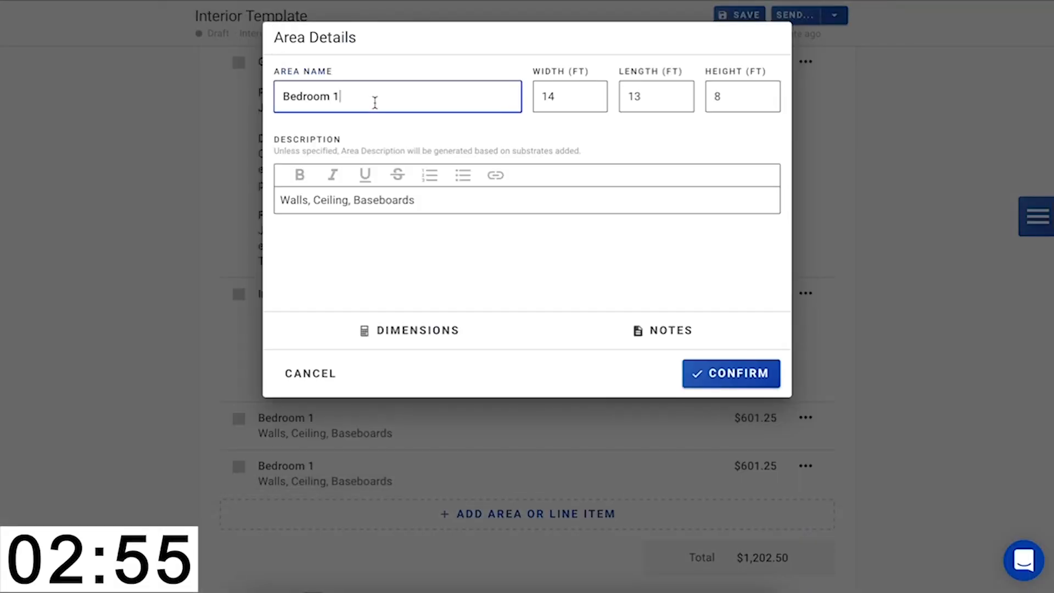
key("BackSpace")
type("2")
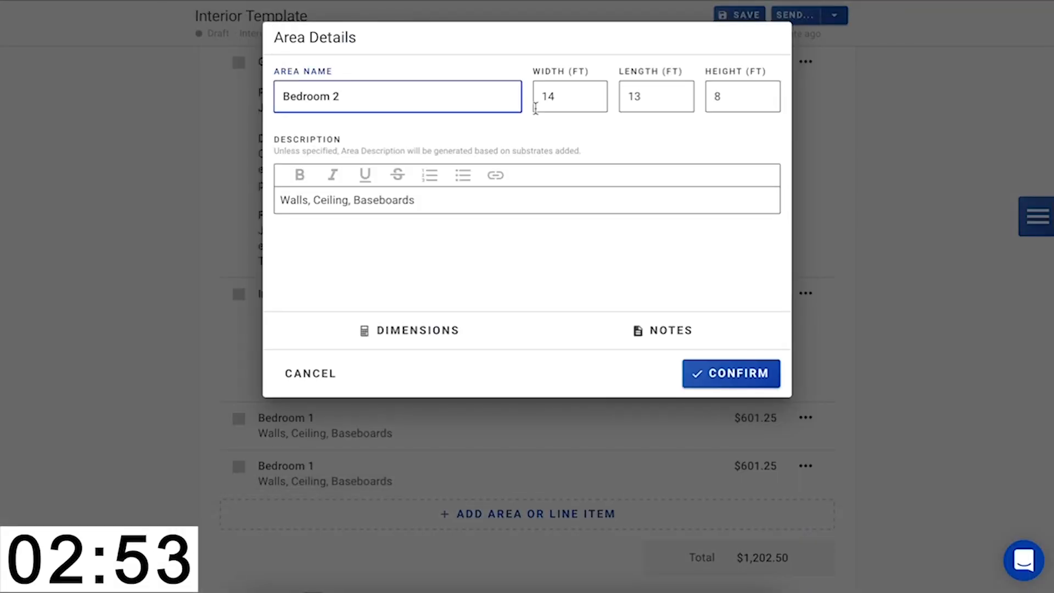
double_click(572, 98)
type("18")
key("Tab")
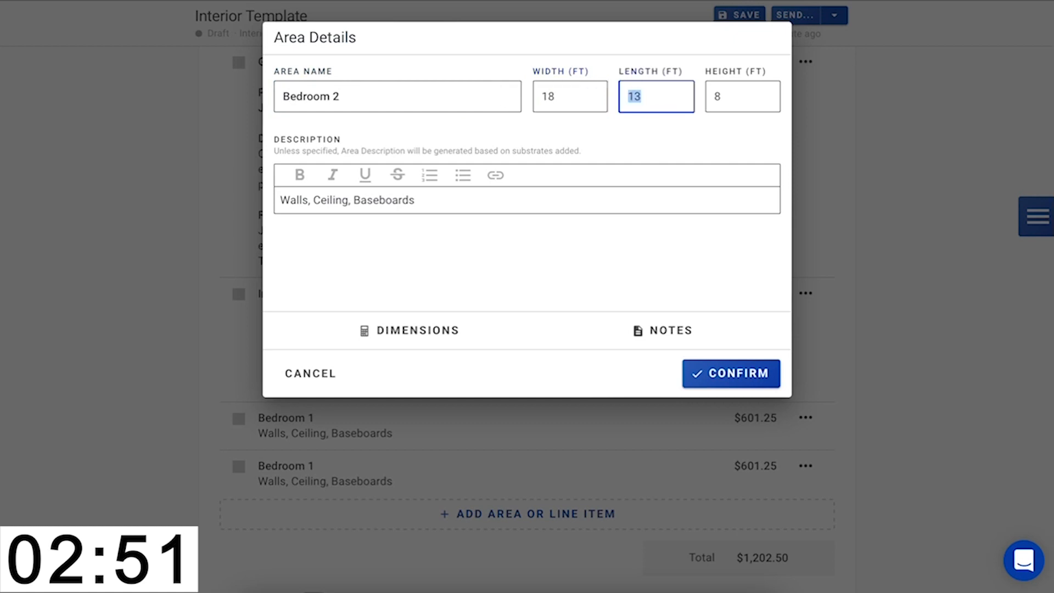
type("23")
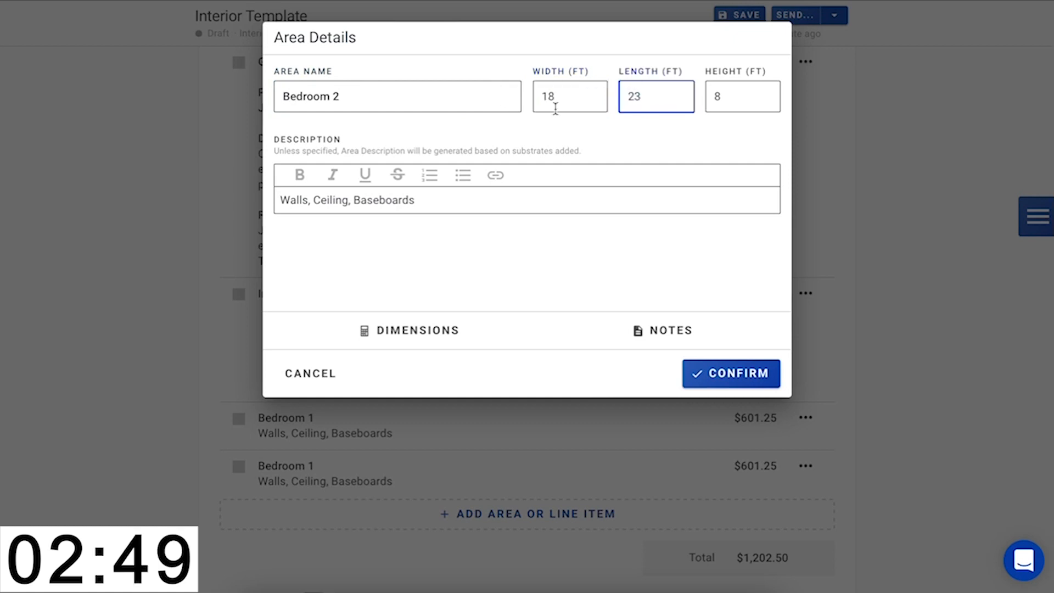
left_click(709, 372)
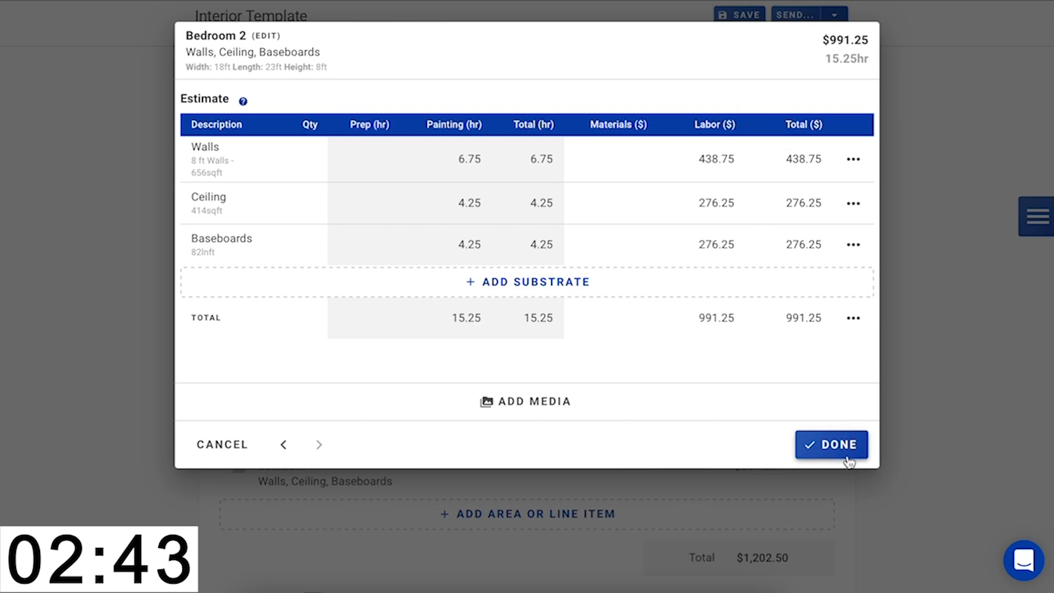
left_click(833, 448)
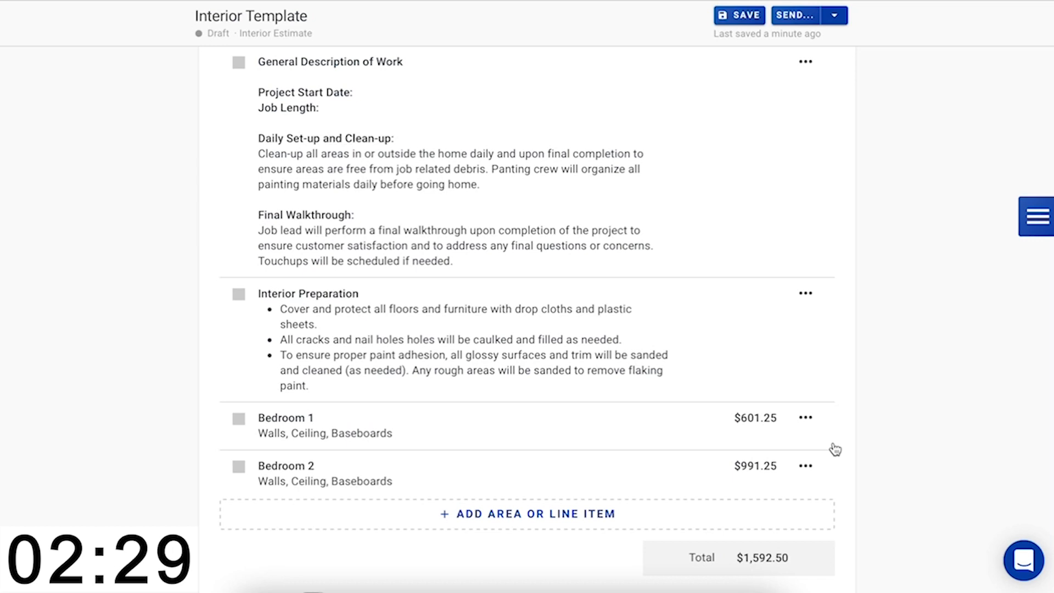
Duplicate the Bedroom 2 area, rename the copy to "Office" and set its width and length to 10 ft each
left_click(805, 466)
left_click(830, 550)
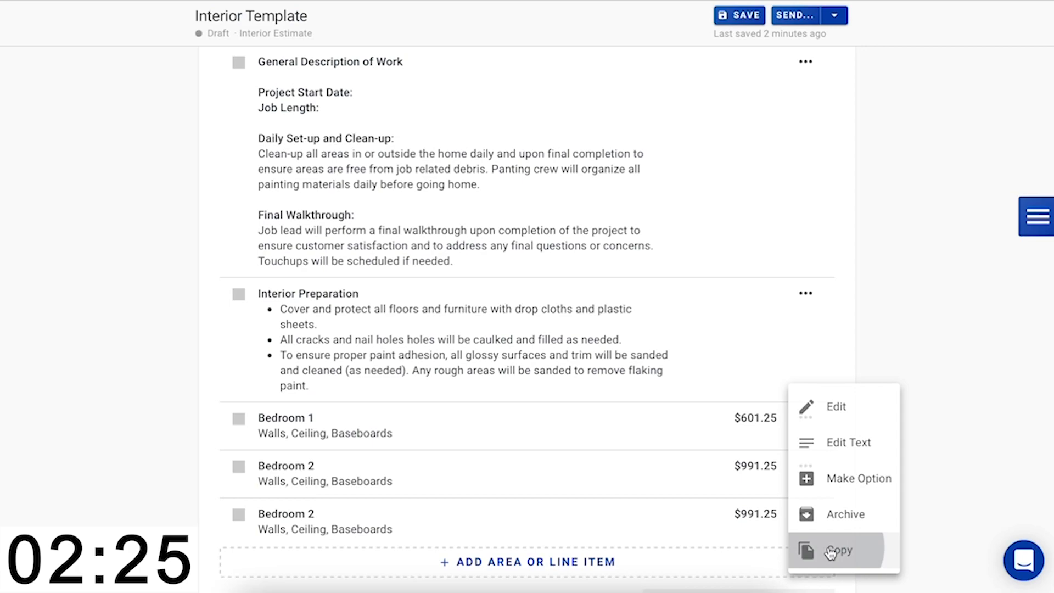
left_click(416, 530)
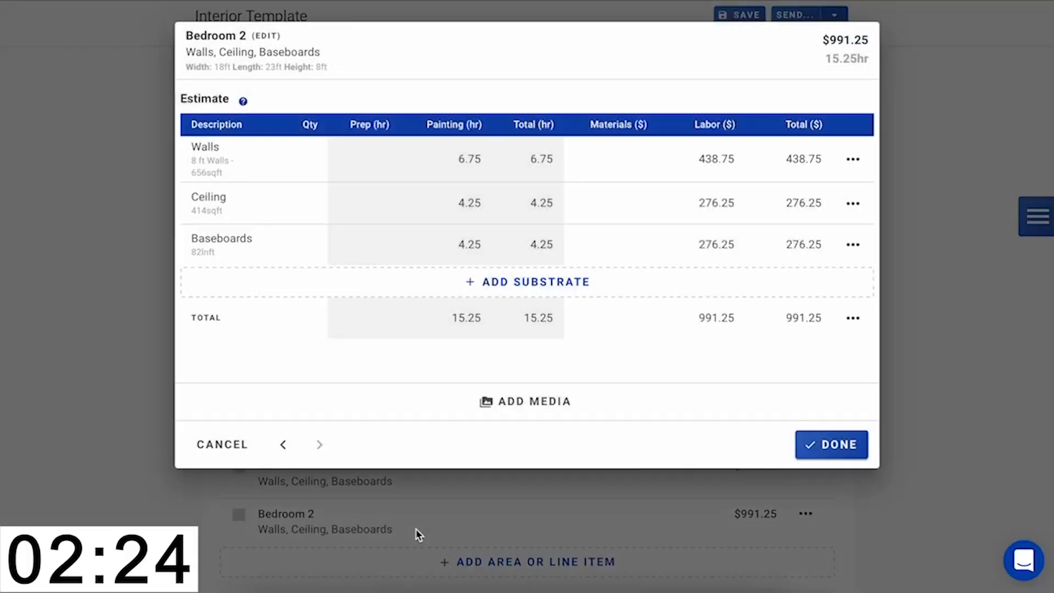
left_click(266, 35)
type("Office")
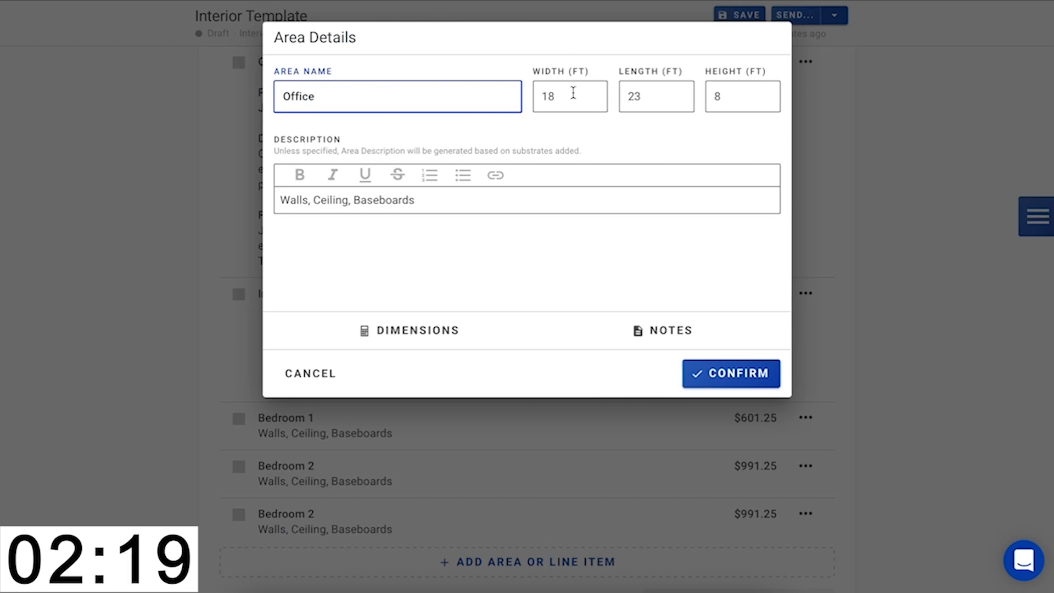
key("Tab")
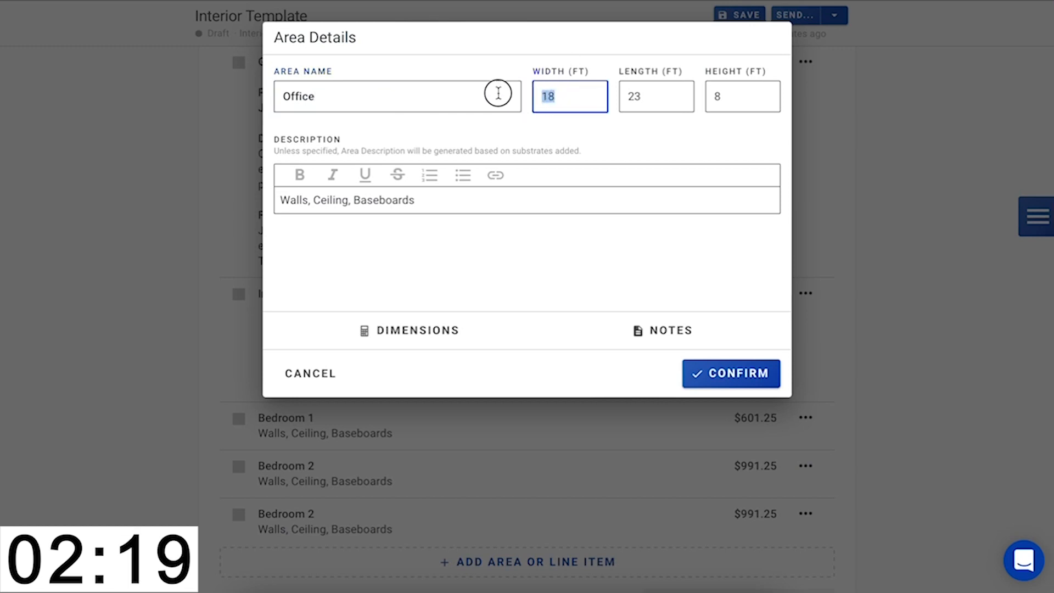
type("10")
key("Tab")
type("10")
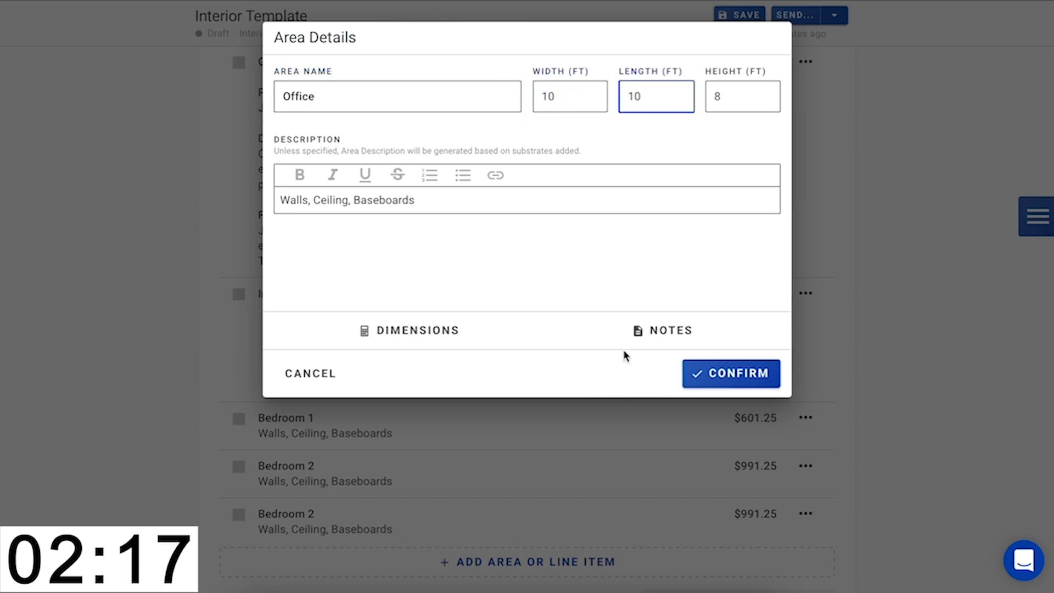
left_click(736, 373)
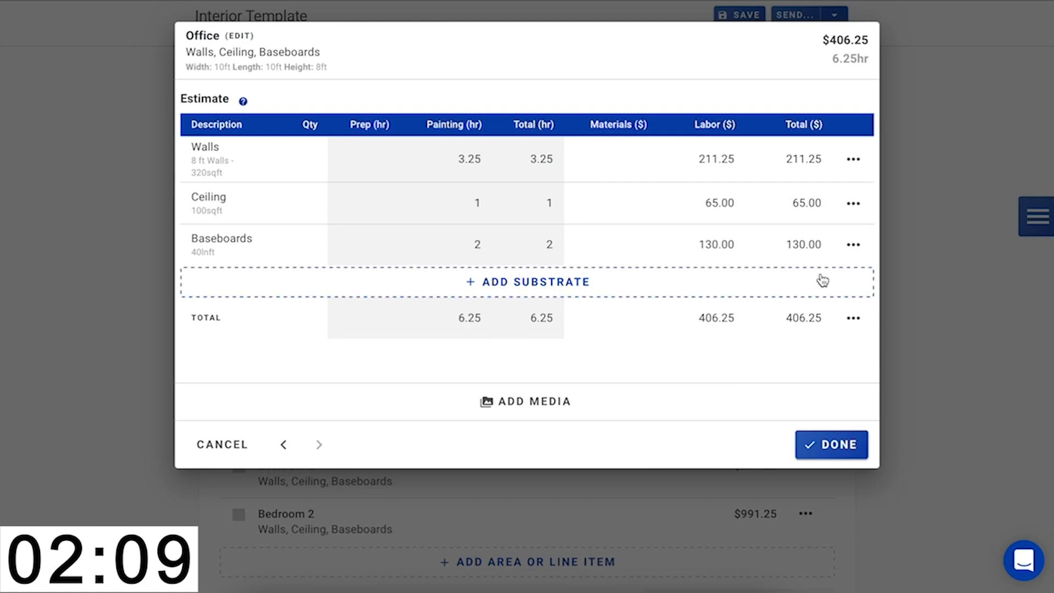
Delete the Baseboards substrate from the Office area and finish editing the area
left_click(848, 256)
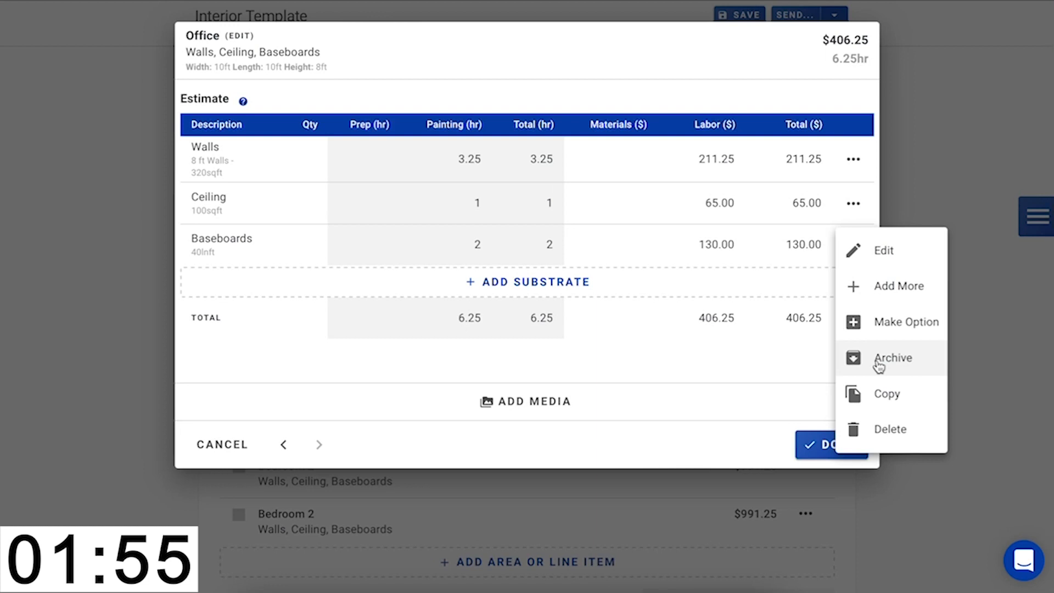
left_click(884, 439)
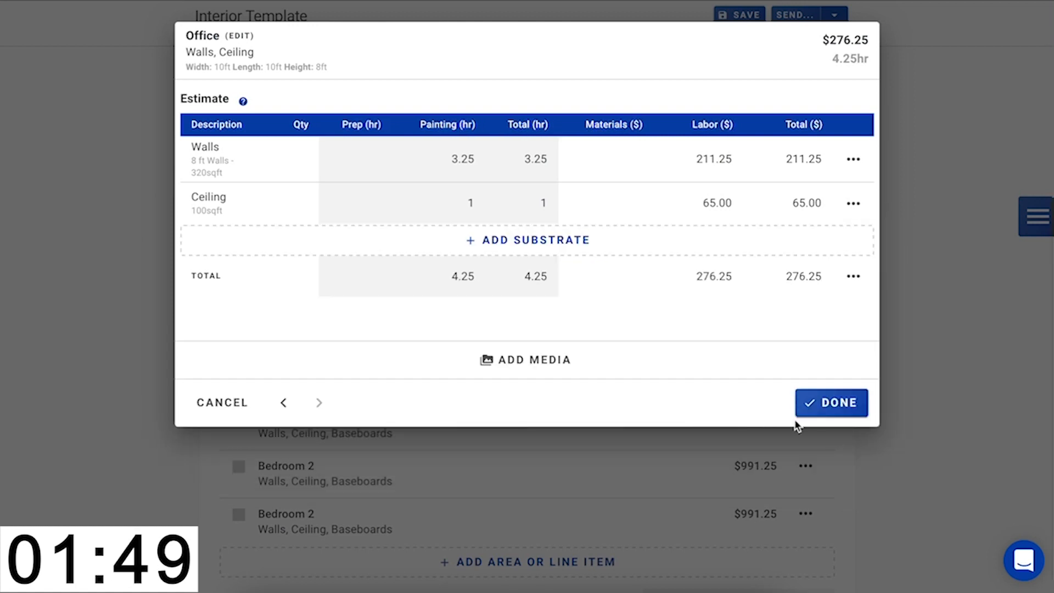
left_click(823, 402)
Turn the Office area into an optional item of the estimate
scroll(530, 346, "down", 3)
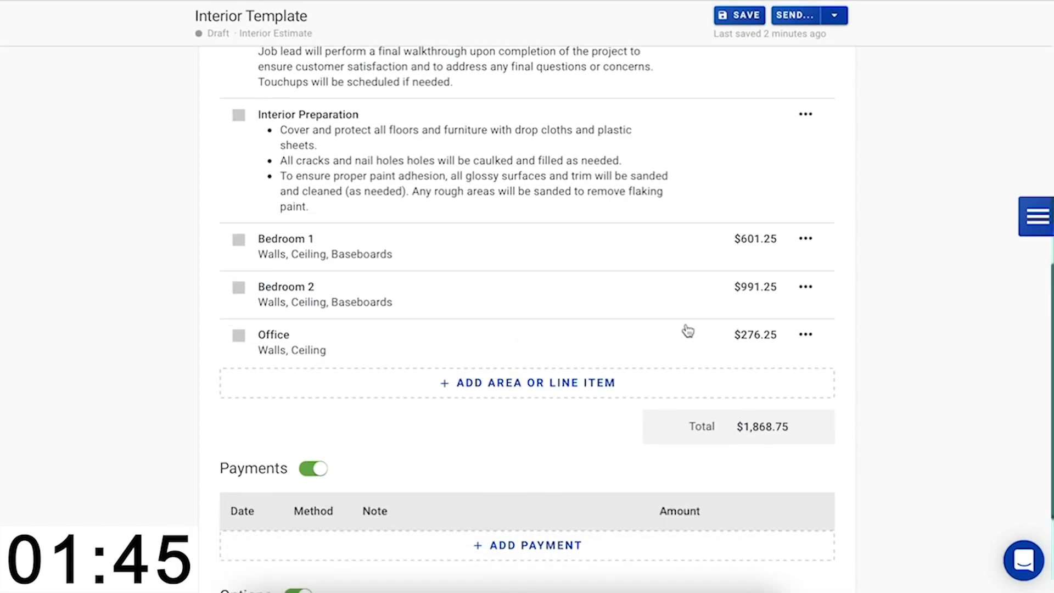
left_click(238, 336)
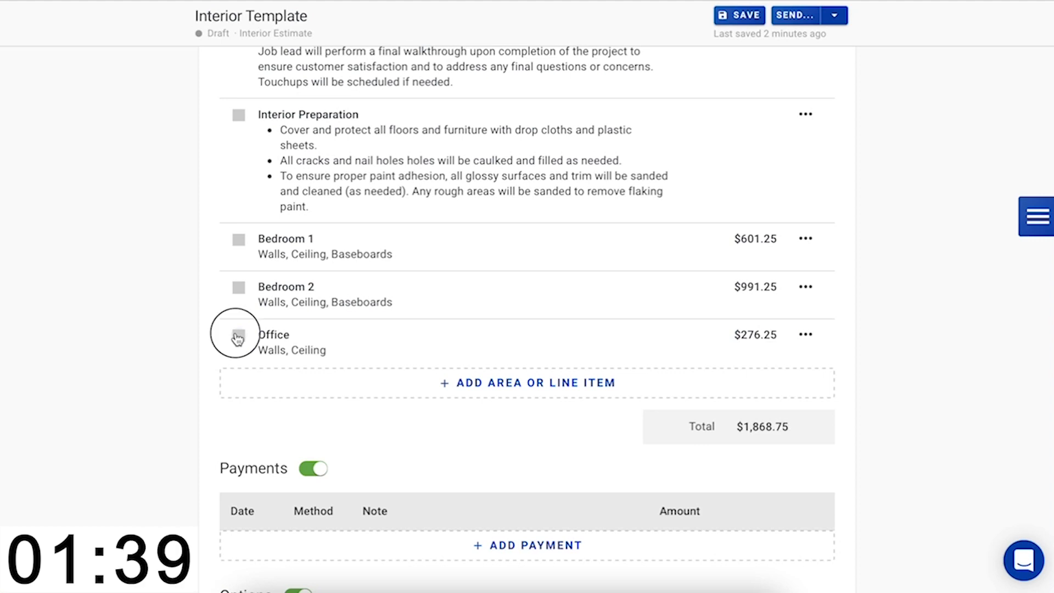
scroll(268, 353, "up", 1)
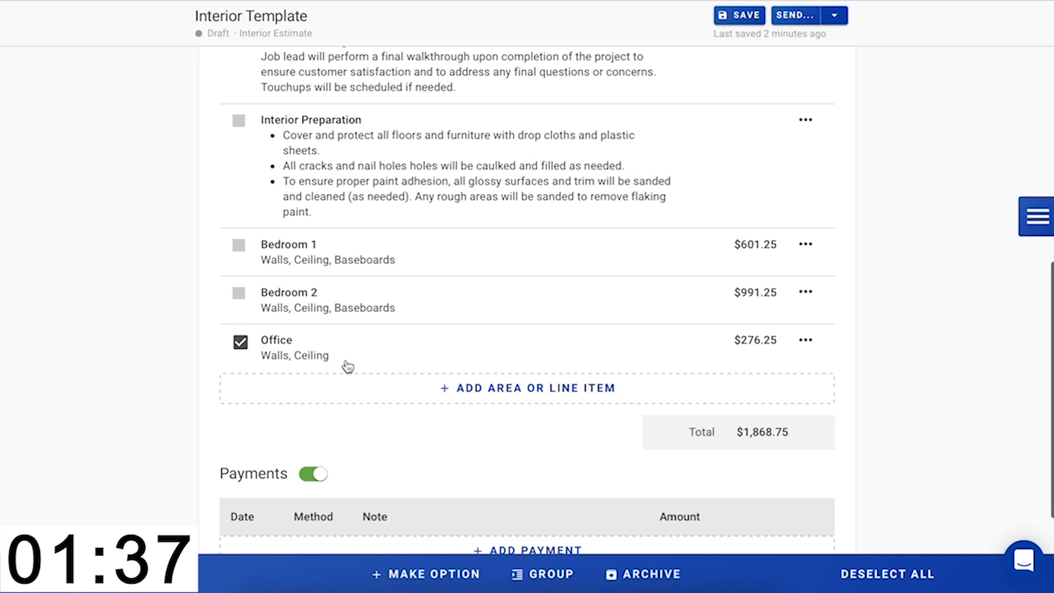
left_click(432, 575)
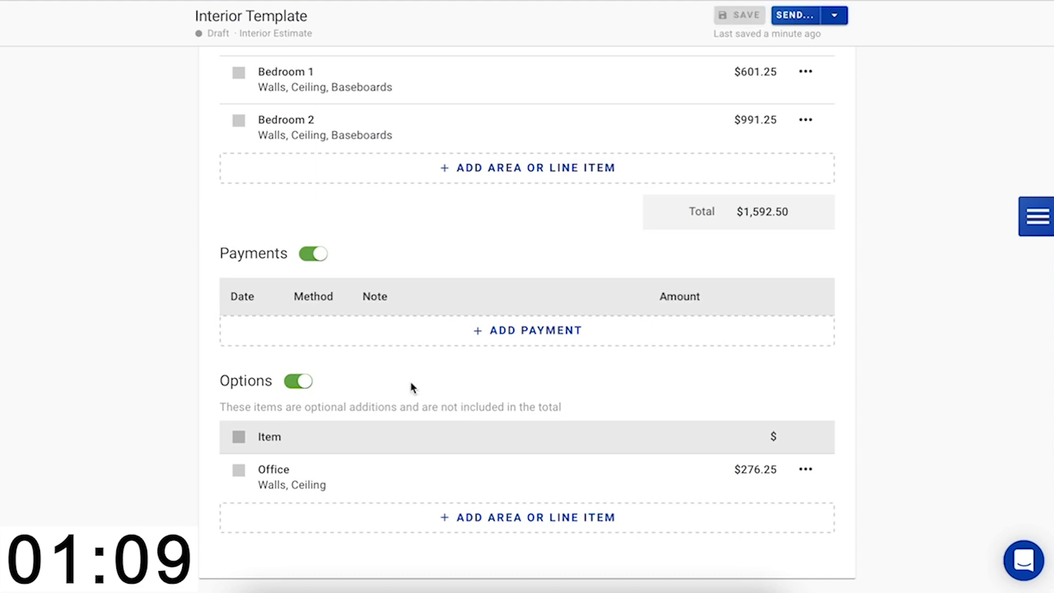
Remove the office e-mail address from the recipients, review the message, and send the estimate to the customer
scroll(411, 388, "up", 12)
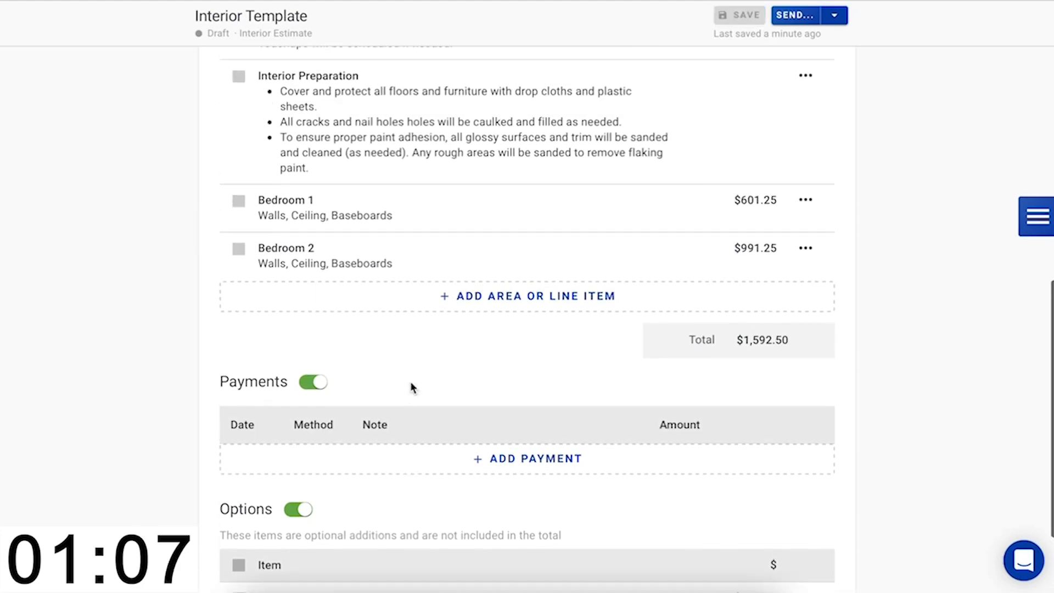
scroll(412, 388, "up", 3)
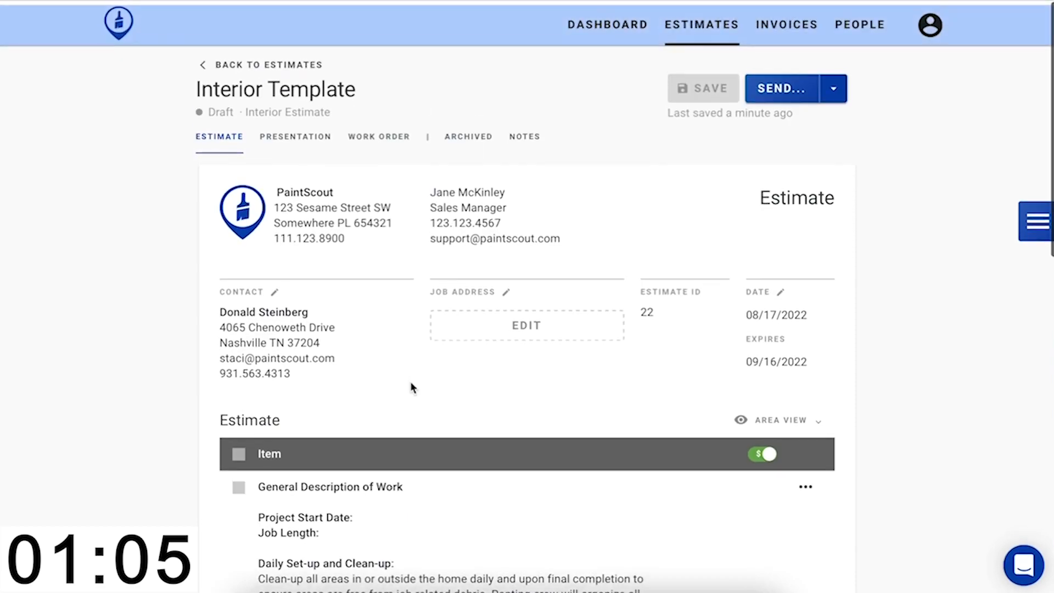
left_click(775, 82)
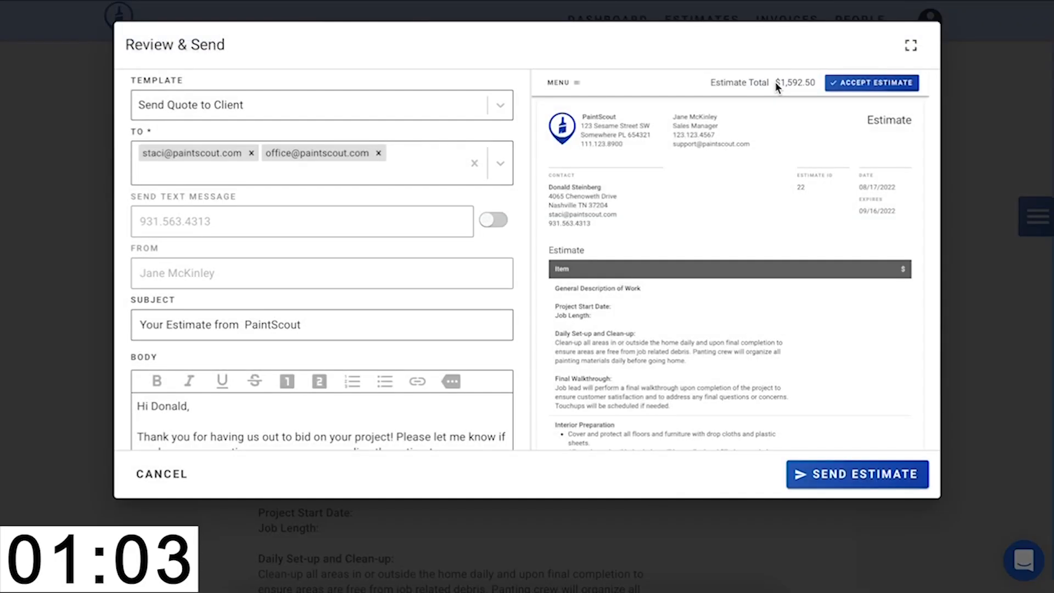
left_click(379, 153)
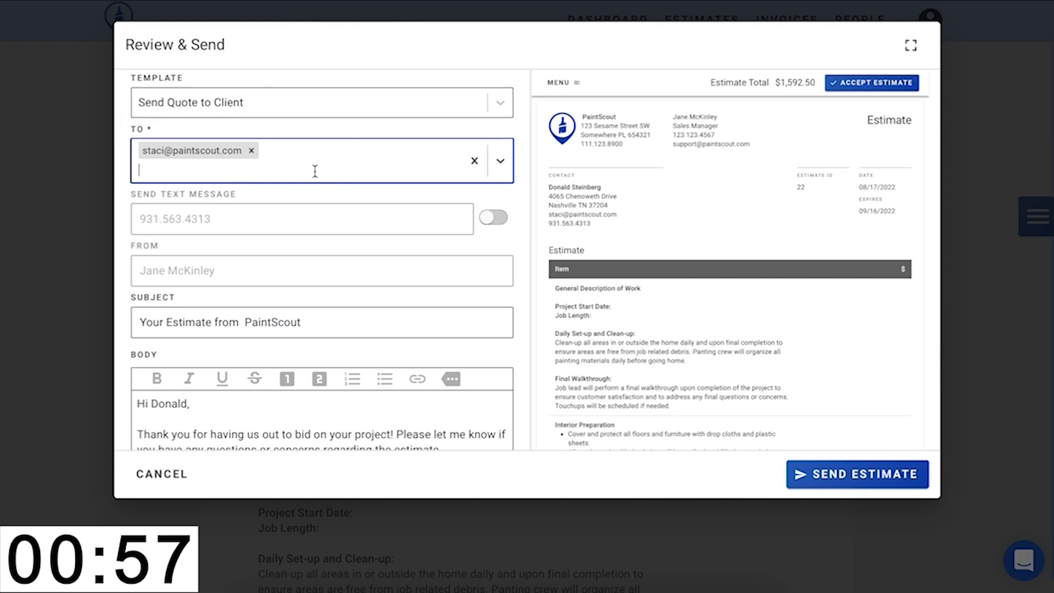
scroll(314, 170, "down", 3)
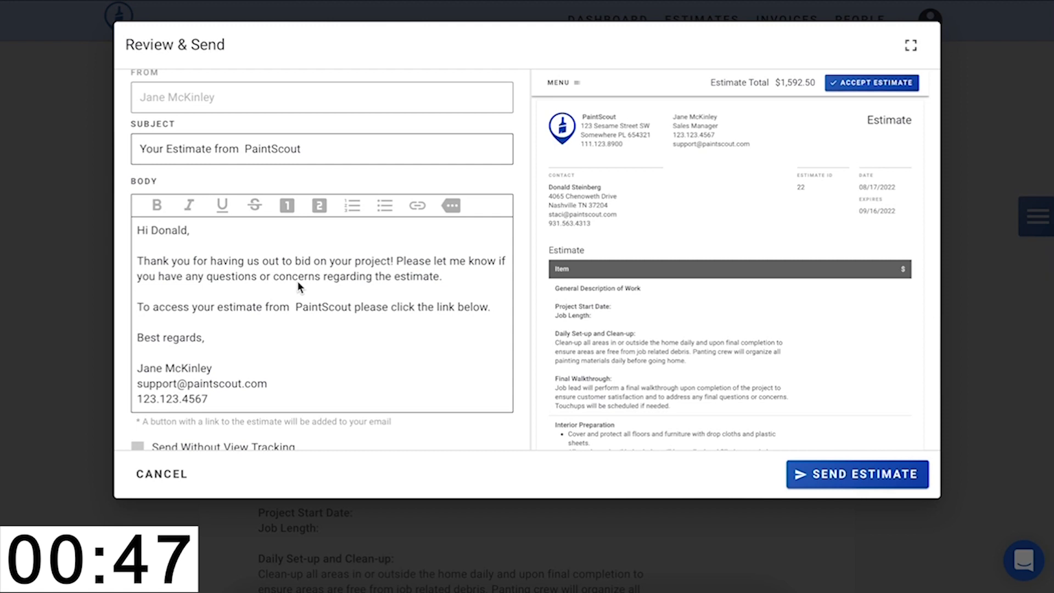
scroll(298, 281, "up", 3)
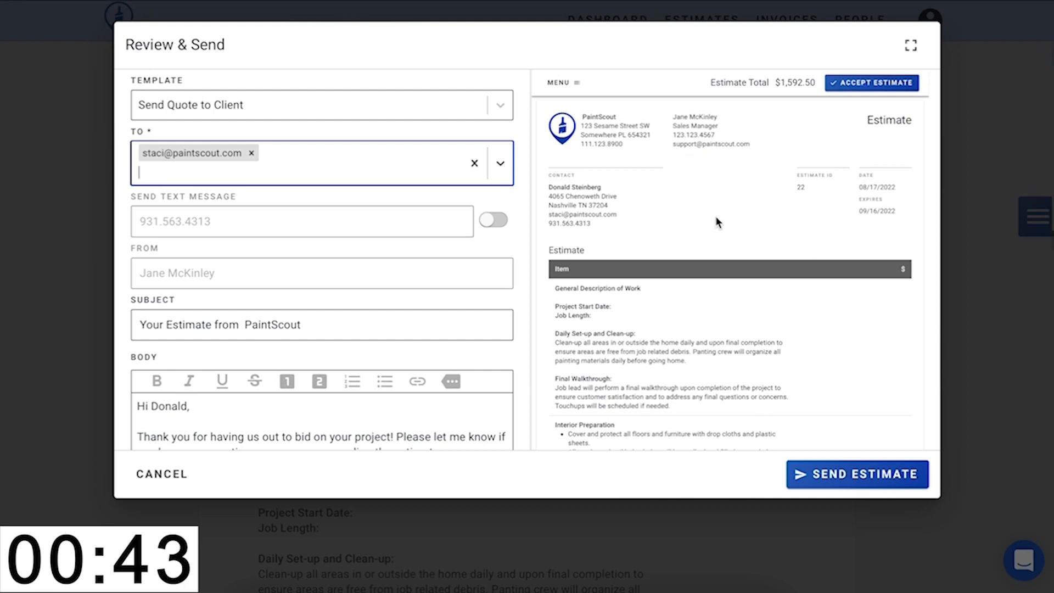
scroll(718, 219, "down", 1)
left_click(872, 473)
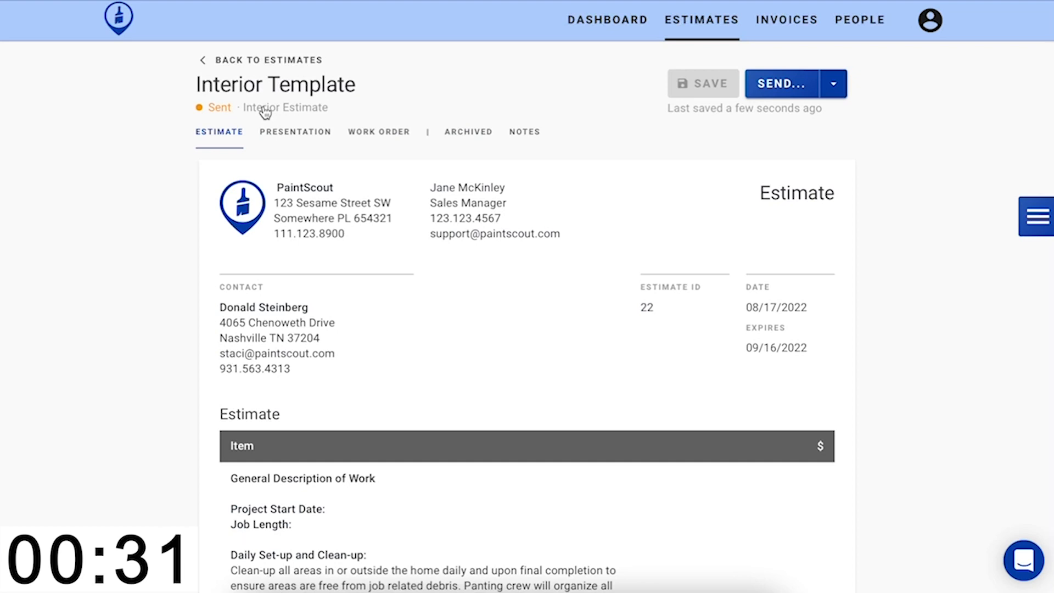
View the sent estimate's activity history and open the support chat and help window
left_click(1028, 216)
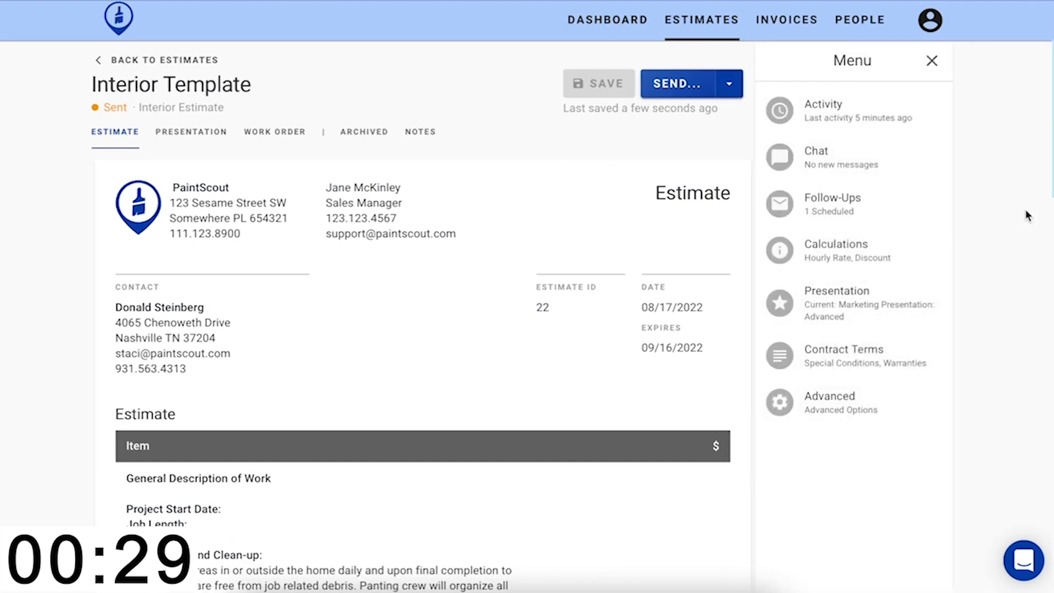
left_click(859, 118)
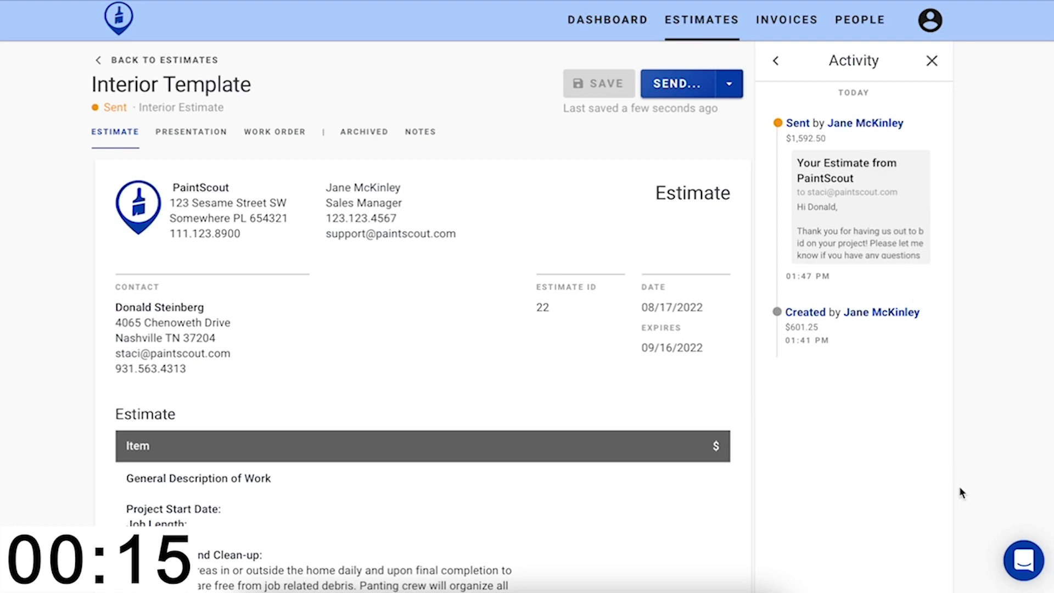
left_click(1024, 561)
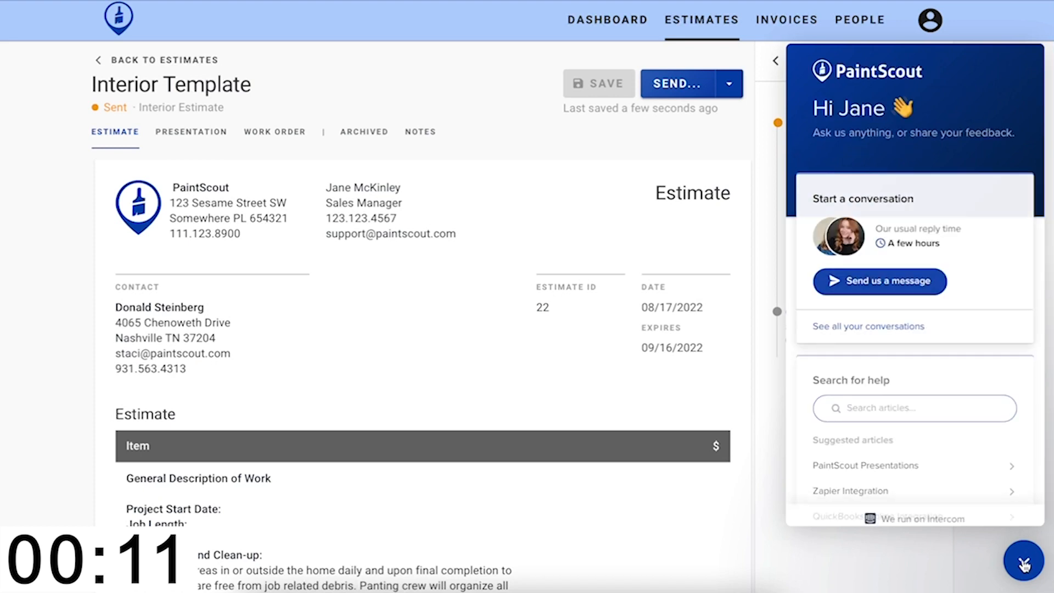